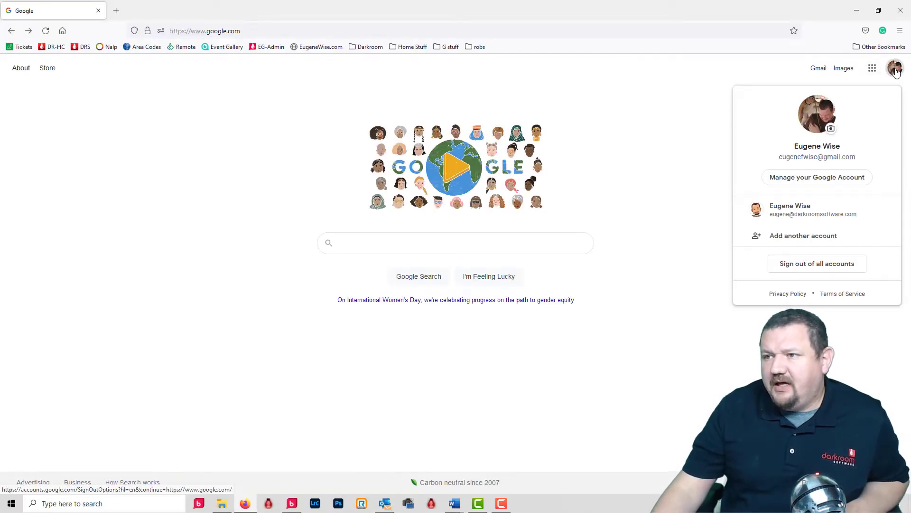
# Step: Go to the Google Account's Security page and scroll to Signing in to Google, showing 2-Step Verification Off
pyautogui.click(797, 183)
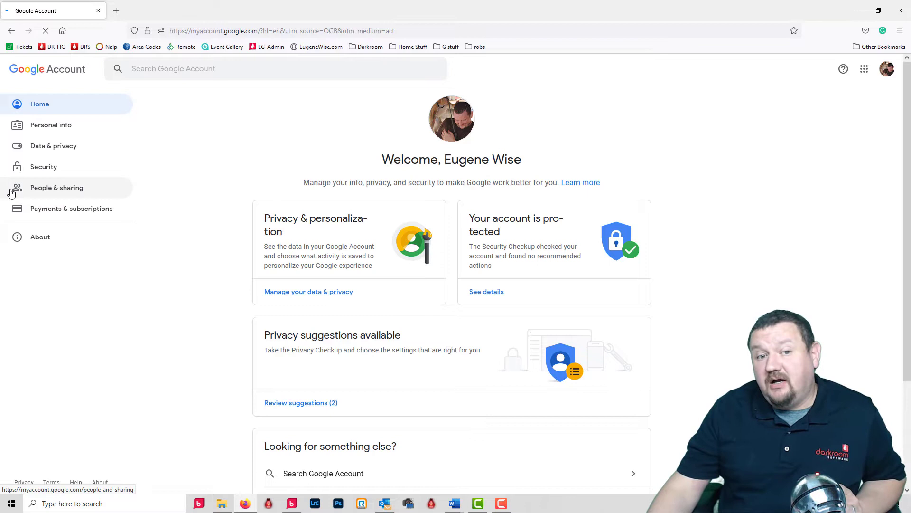
pyautogui.click(48, 190)
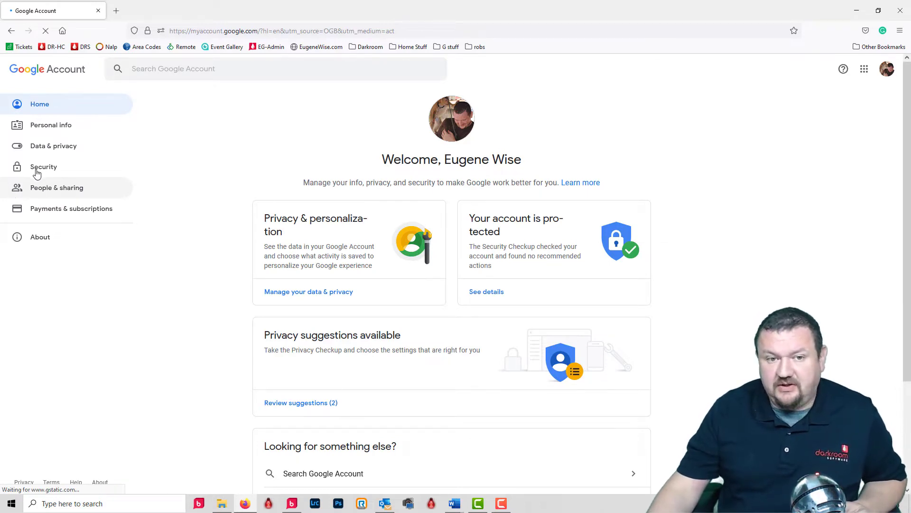
pyautogui.click(37, 172)
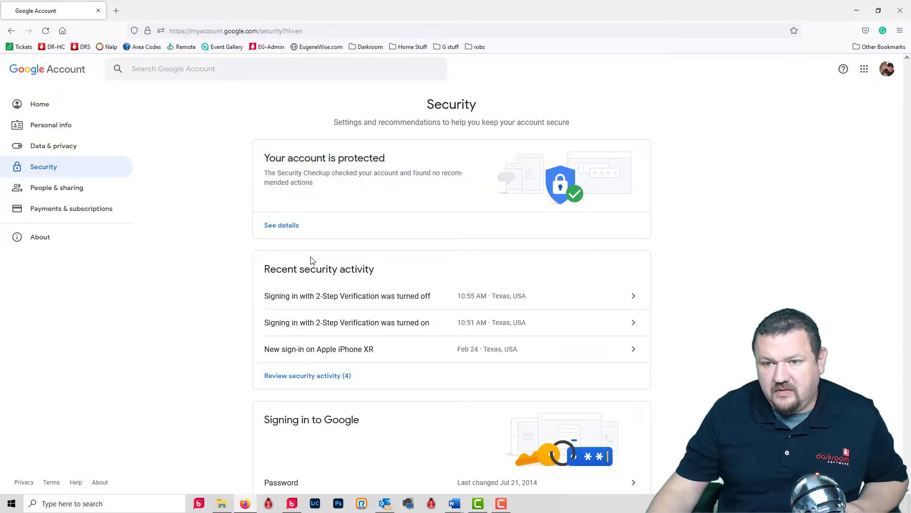
pyautogui.scroll(-2, 263, 252)
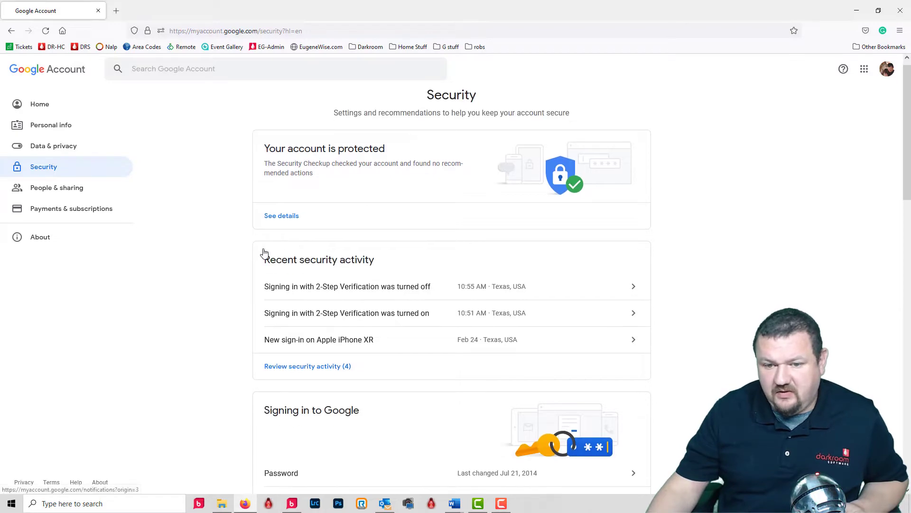
pyautogui.scroll(-1, 274, 287)
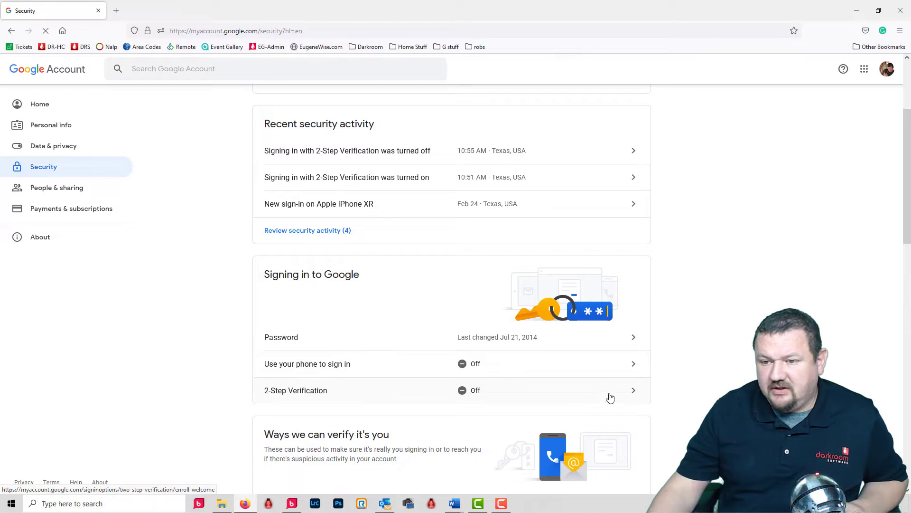
# Step: Set up 2-Step Verification with a text-message code, submit the received code, and turn it on
pyautogui.click(635, 395)
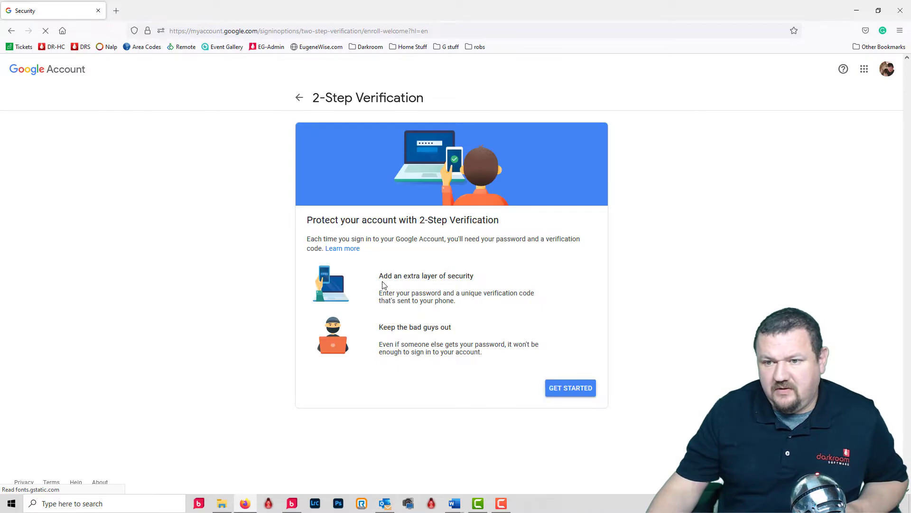
pyautogui.click(576, 396)
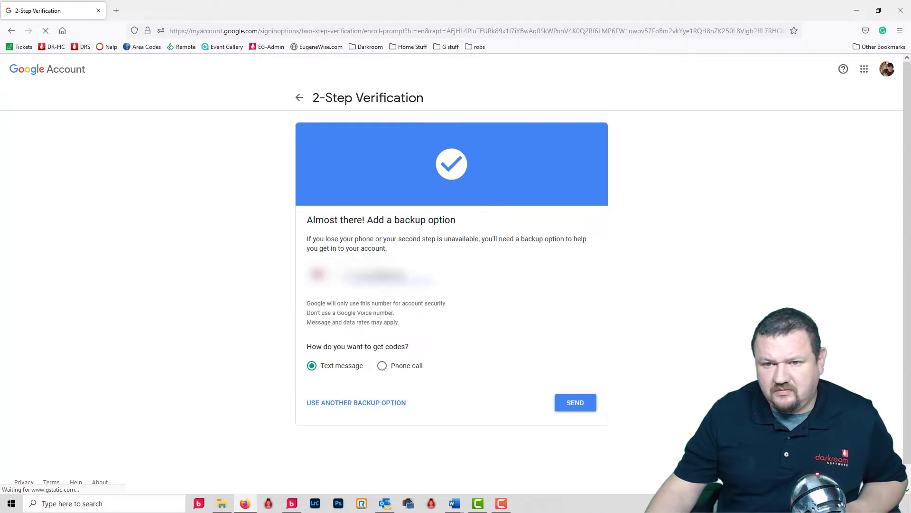
pyautogui.click(565, 403)
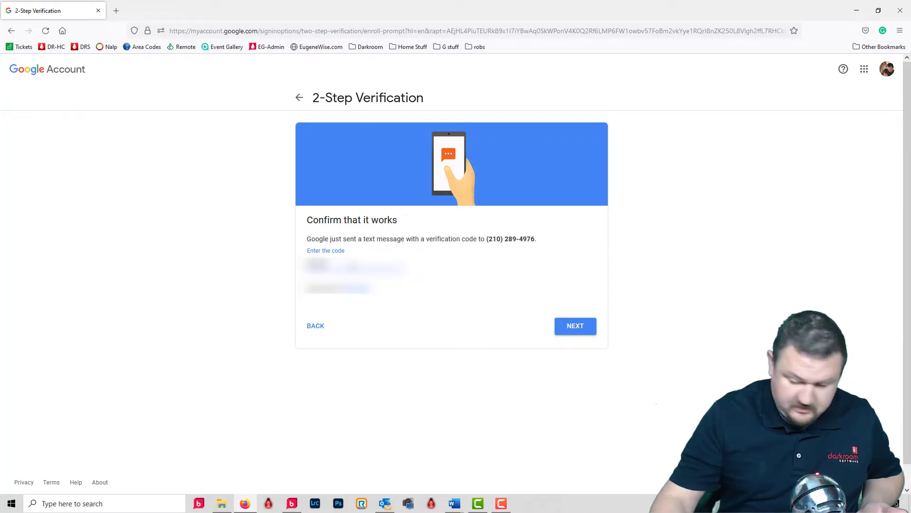
pyautogui.click(583, 327)
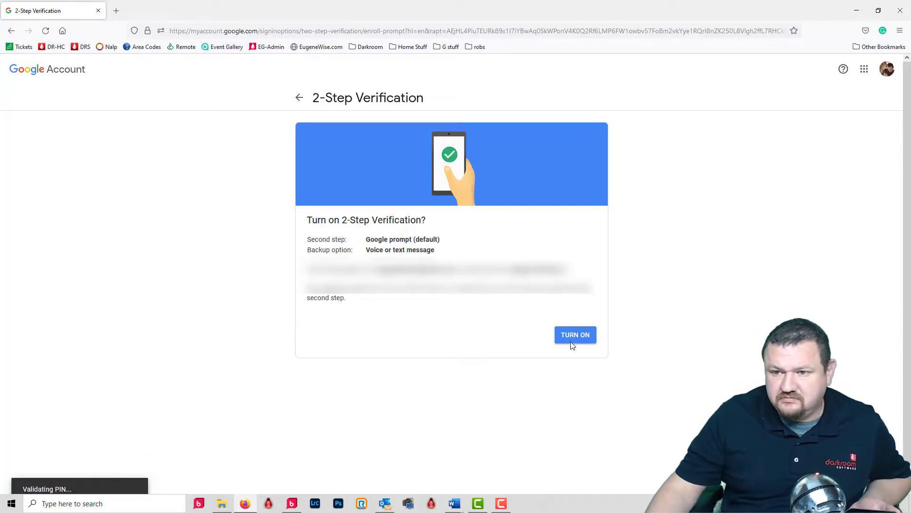
pyautogui.click(577, 354)
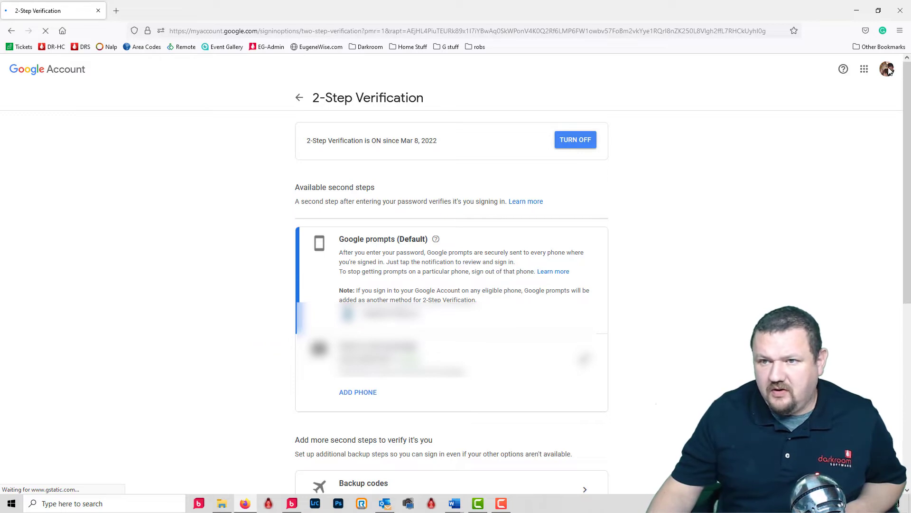
# Step: Return to the Security overview and go to the App passwords page under Signing in to Google
pyautogui.click(300, 99)
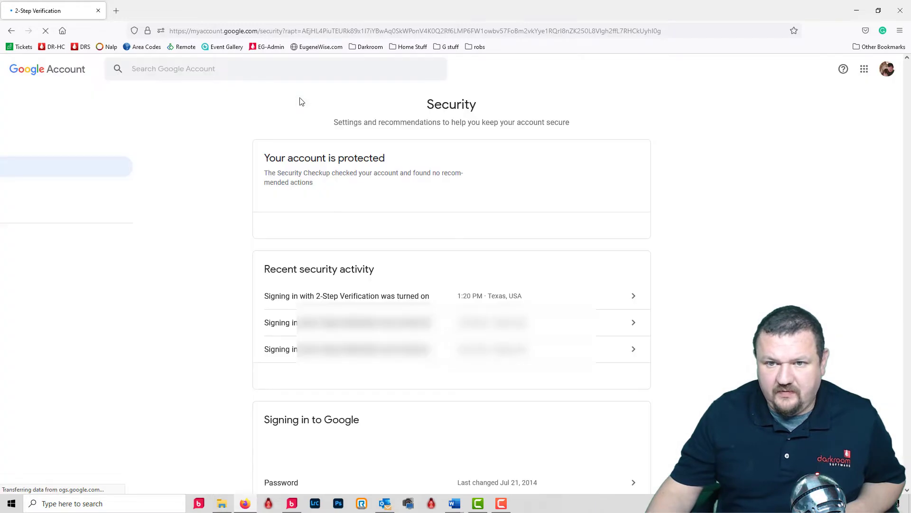
pyautogui.scroll(-3, 238, 179)
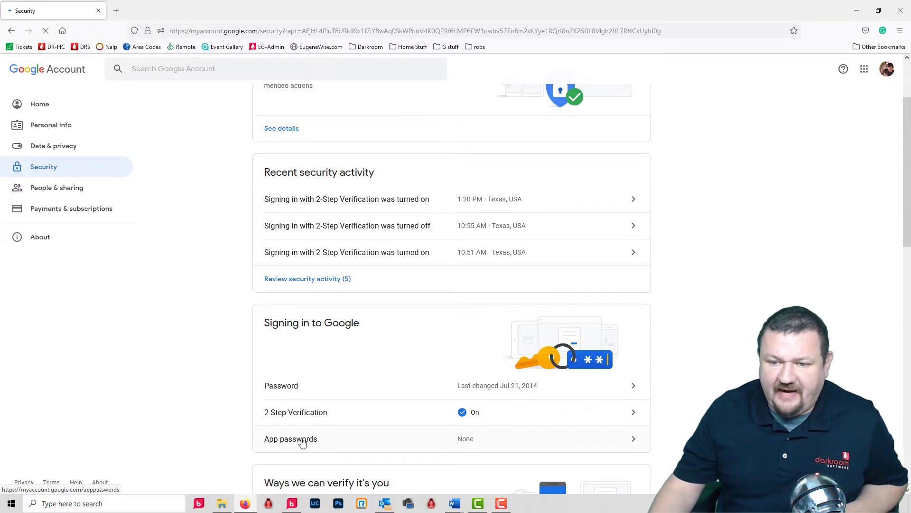
pyautogui.click(635, 442)
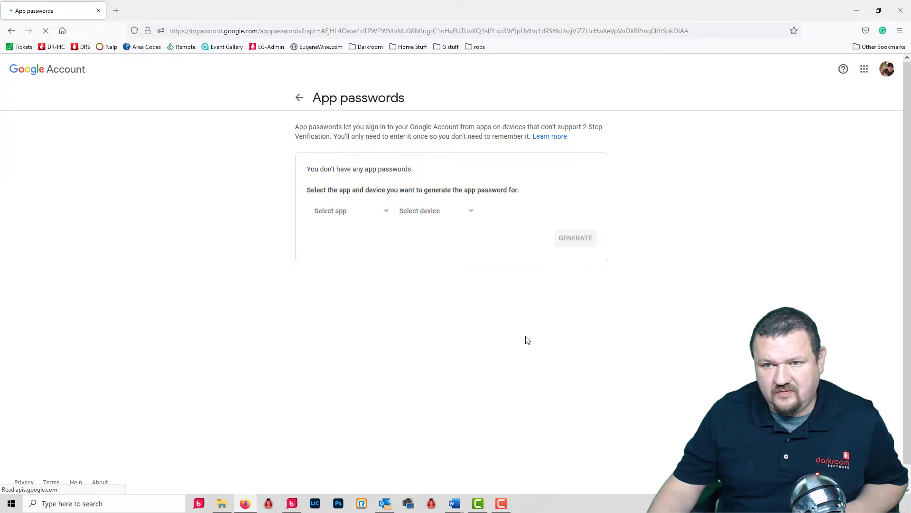
# Step: Generate an app password with the custom name 'Darkroom', copy the code, and dismiss the dialog
pyautogui.click(330, 214)
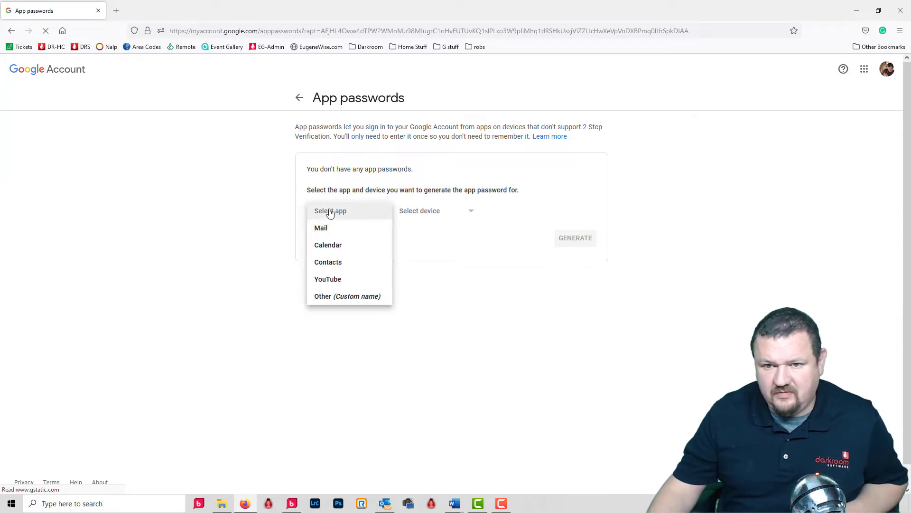
pyautogui.click(320, 297)
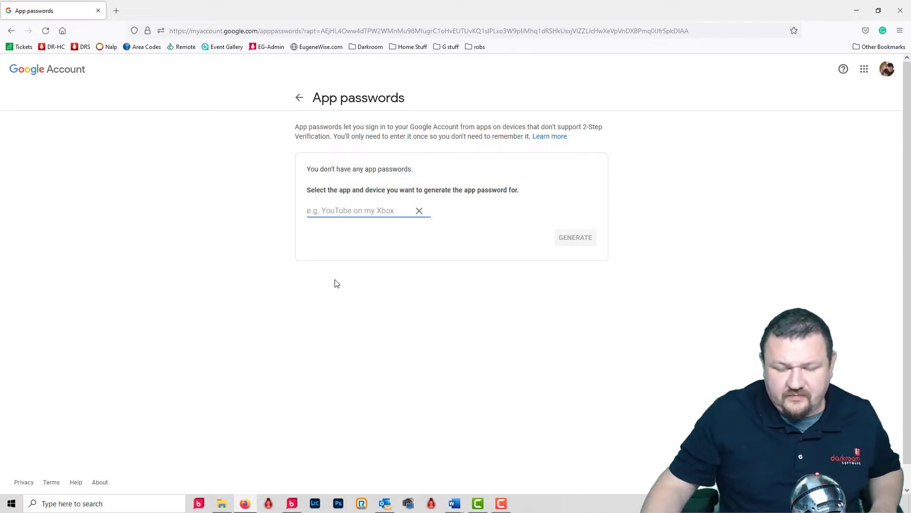
pyautogui.write('Darkroom')
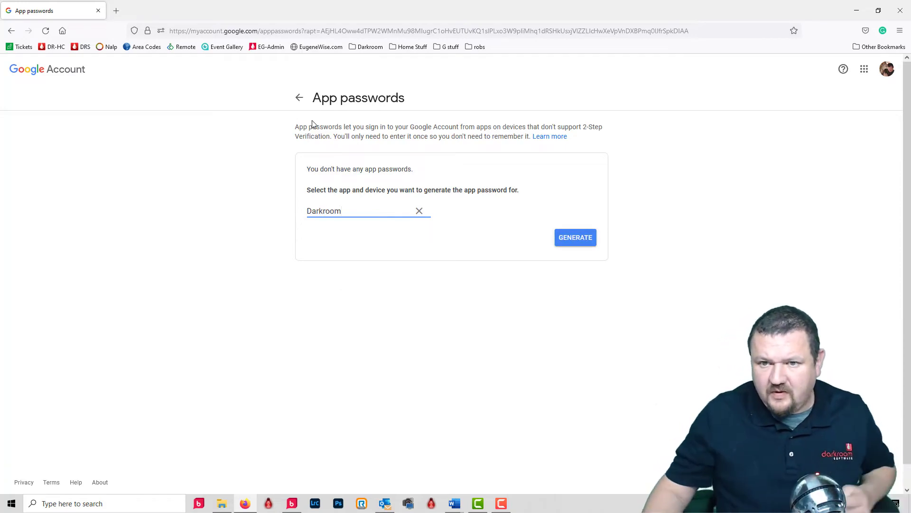
pyautogui.click(479, 224)
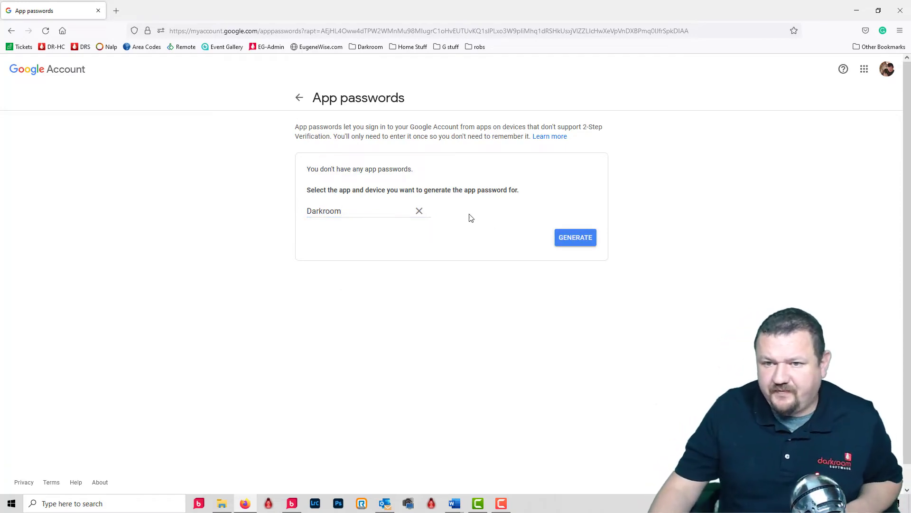
pyautogui.click(585, 237)
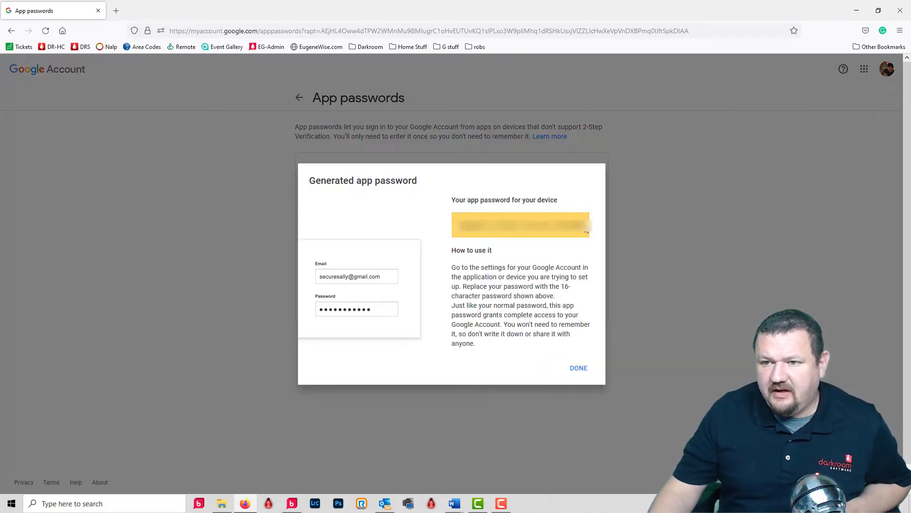
pyautogui.moveTo(587, 225); pyautogui.dragTo(448, 227)
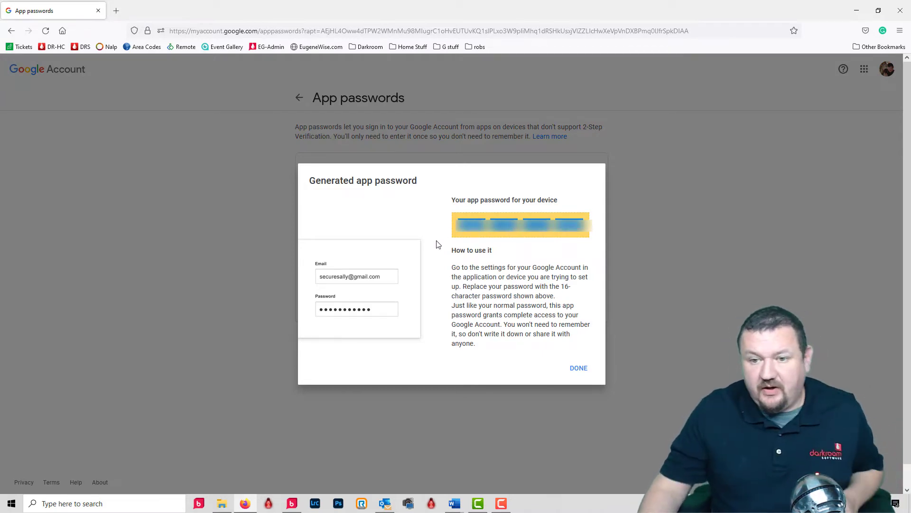
pyautogui.click(578, 369)
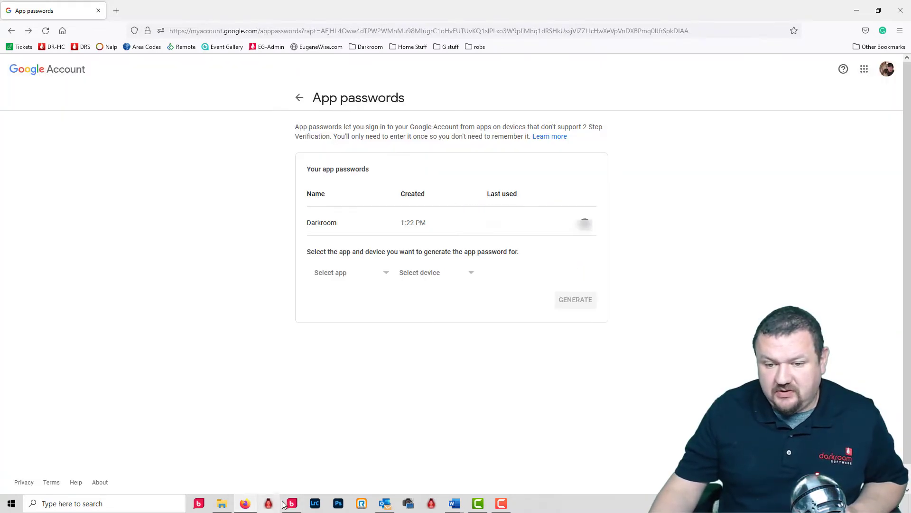
# Step: In Darkroom Booth's Global Settings, delete the existing gmail account from Email and Online Accounts
pyautogui.click(292, 503)
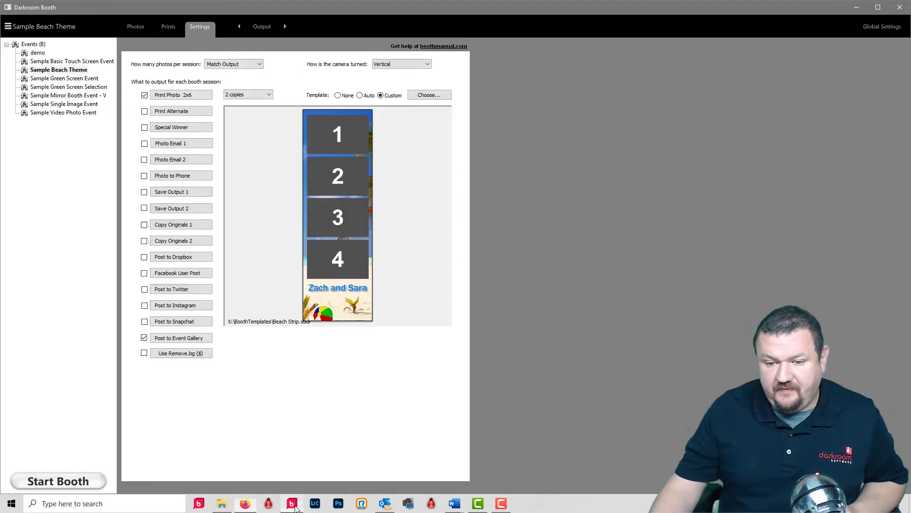
pyautogui.click(894, 30)
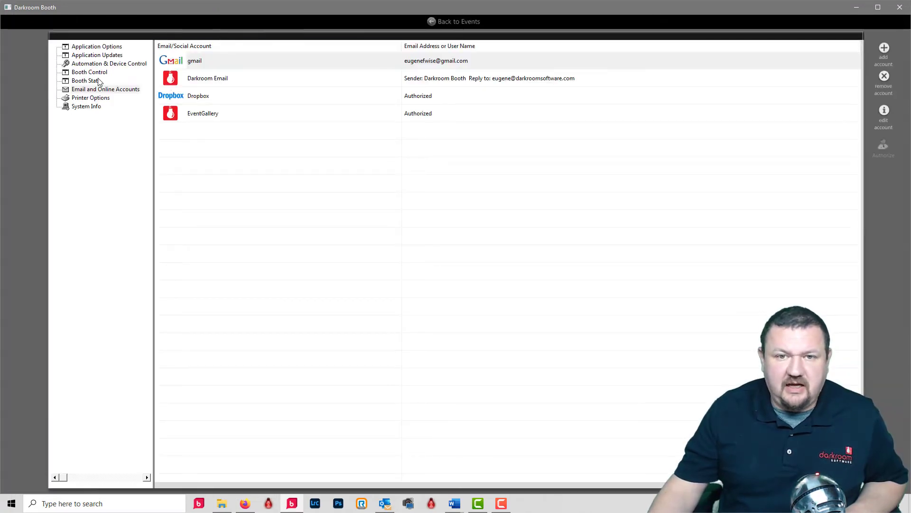
pyautogui.click(533, 59)
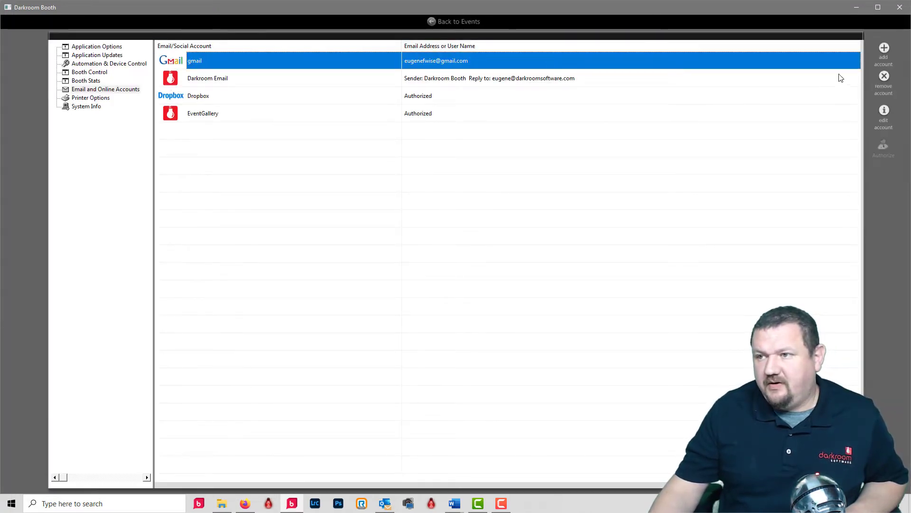
pyautogui.click(883, 82)
pyautogui.click(463, 271)
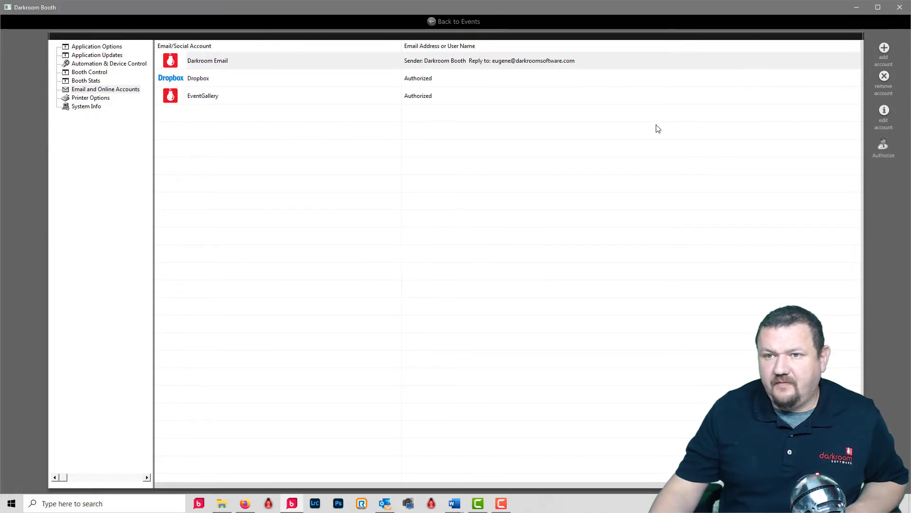
# Step: Add a New Email Account with the user's name, Gmail address, and the pasted app password
pyautogui.click(885, 47)
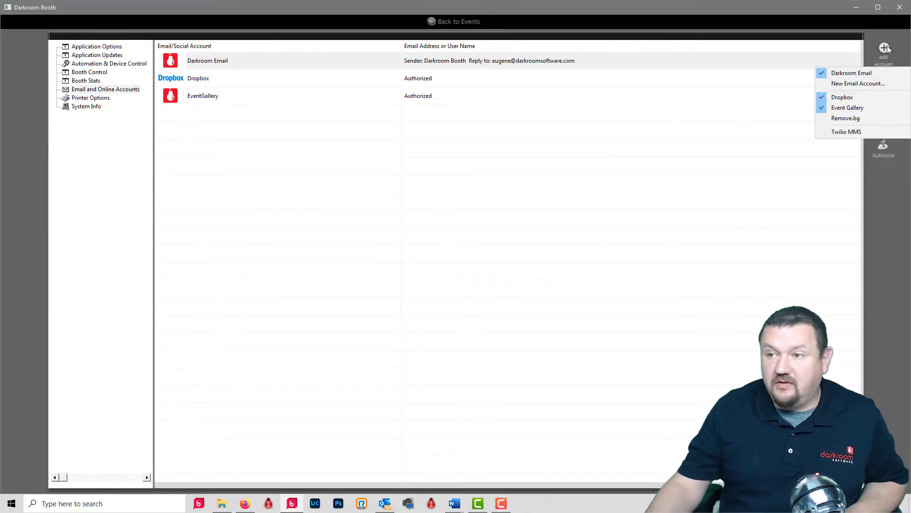
pyautogui.click(848, 84)
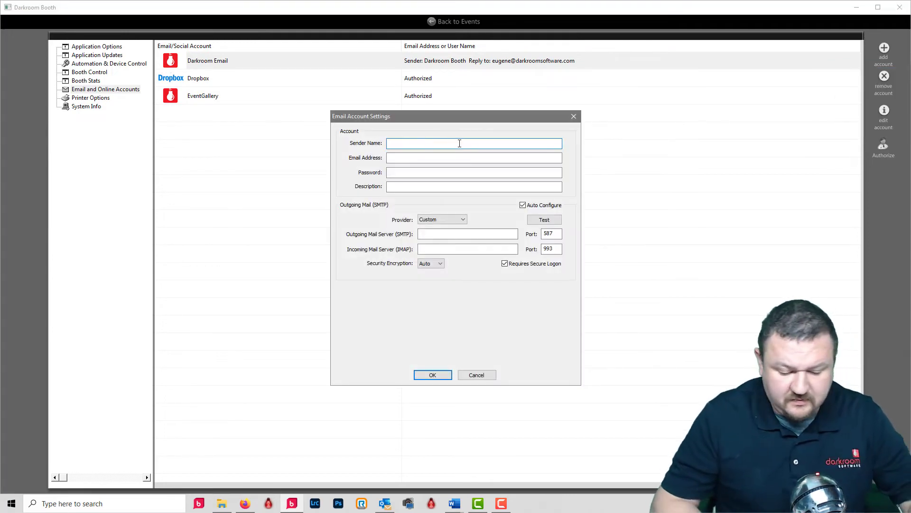
pyautogui.write('Eugene')
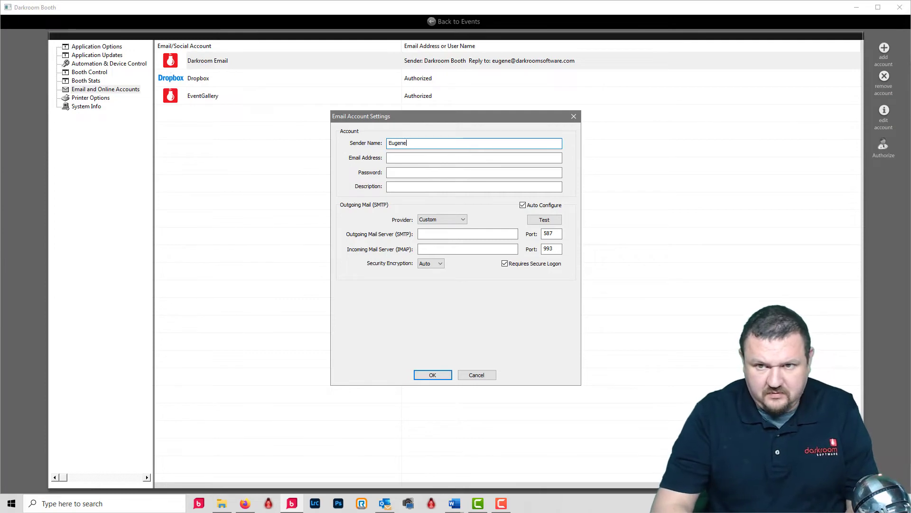
pyautogui.press('Tab')
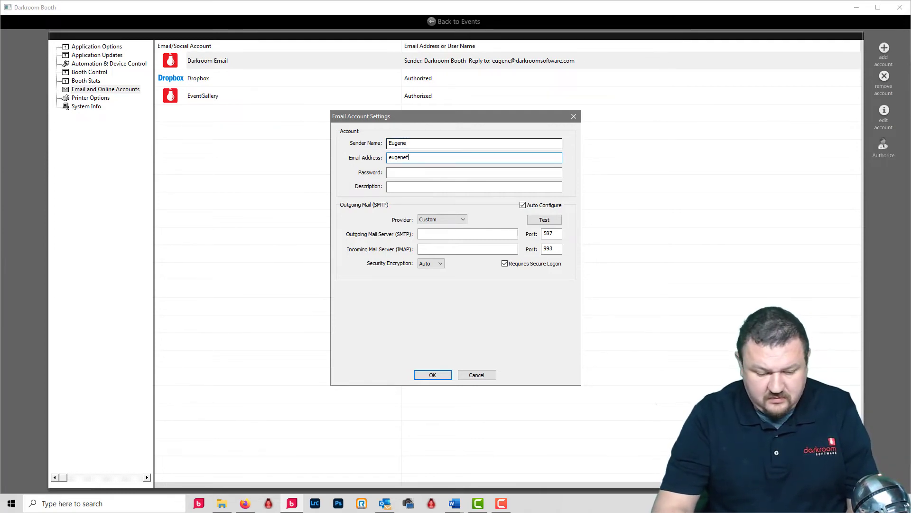
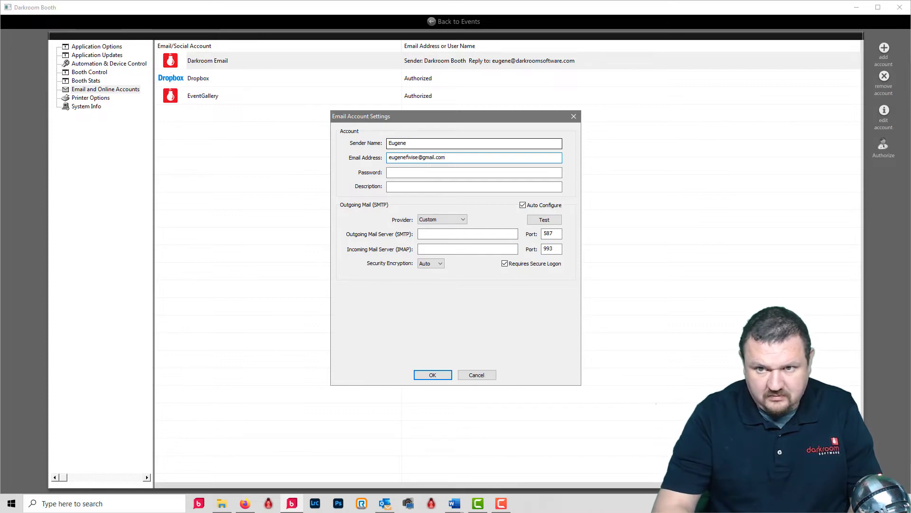
pyautogui.click(474, 173)
pyautogui.hotkey('ctrl', 'v')
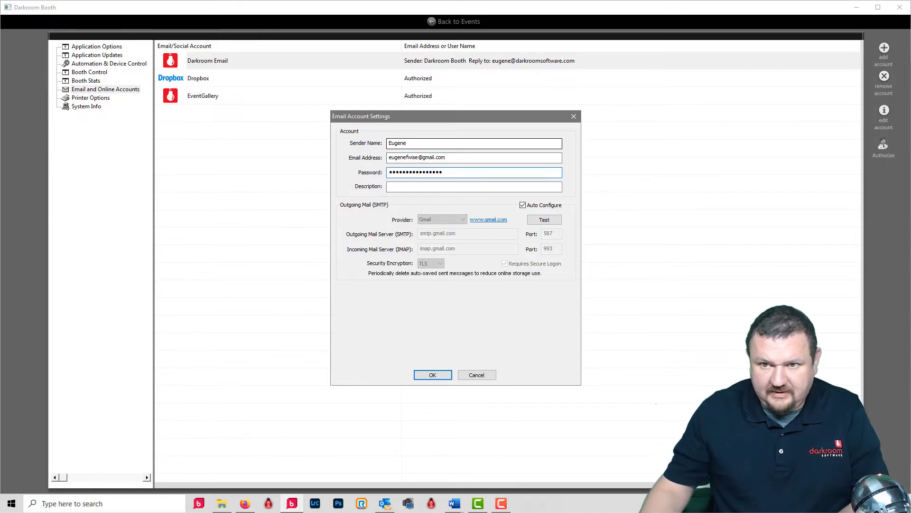
pyautogui.click(407, 187)
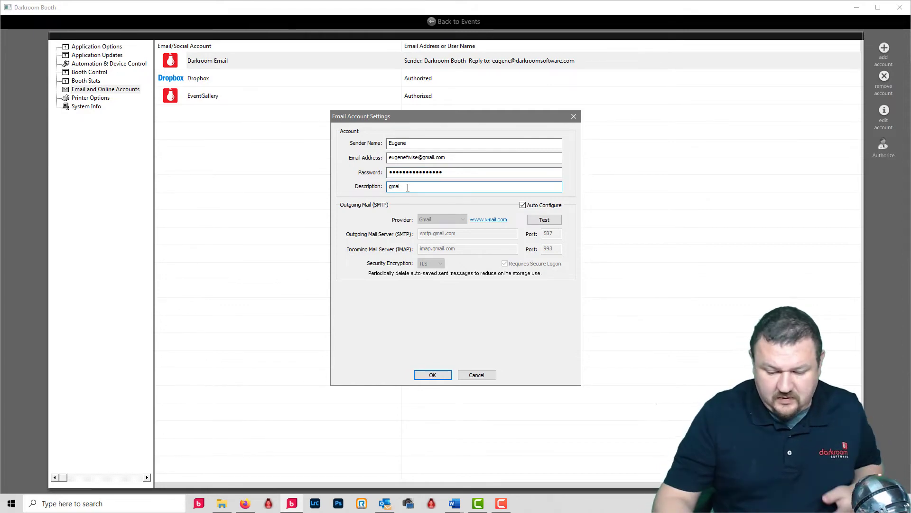
# Step: Test the outgoing mail connection, confirm it reports OK, and save the account settings
pyautogui.click(540, 221)
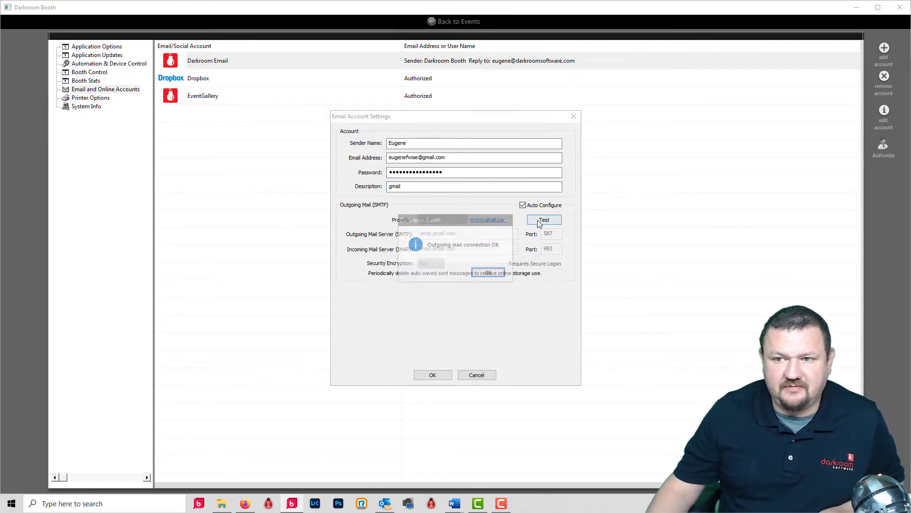
pyautogui.click(489, 275)
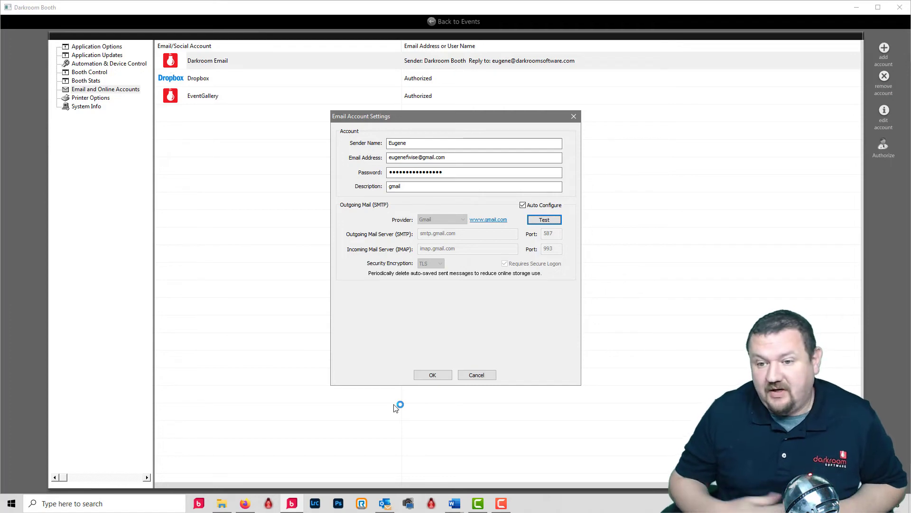
pyautogui.click(441, 378)
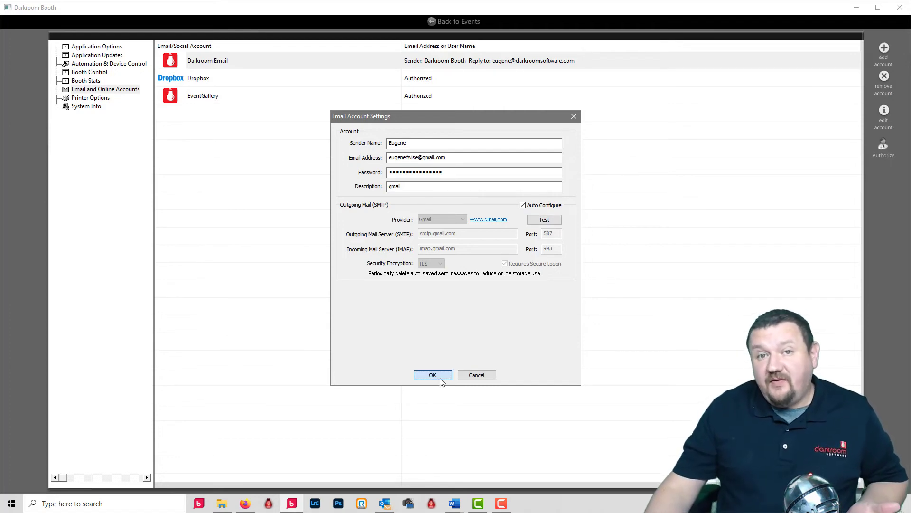